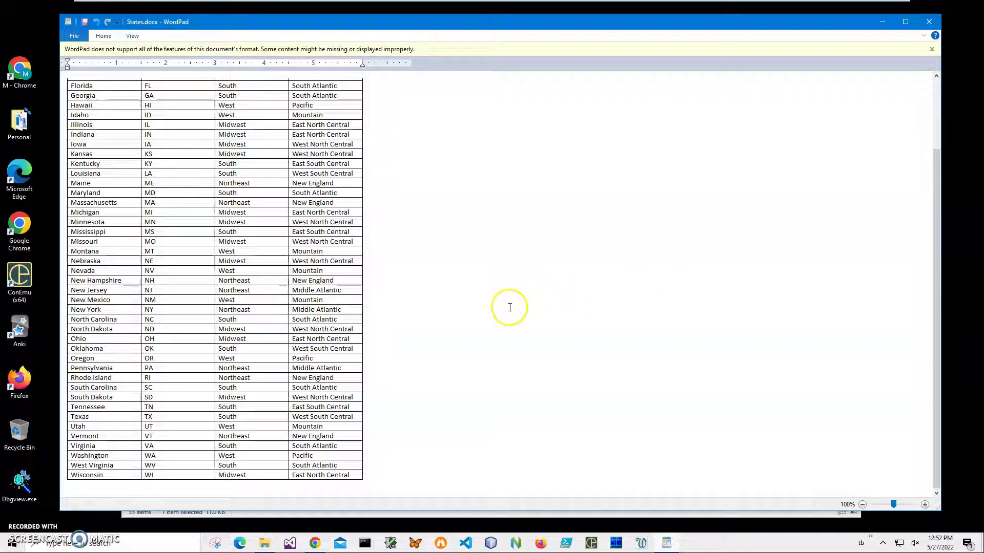
- Restore the WordPad window with States.docx and shrink it so the desktop shows
left_click(542, 320)
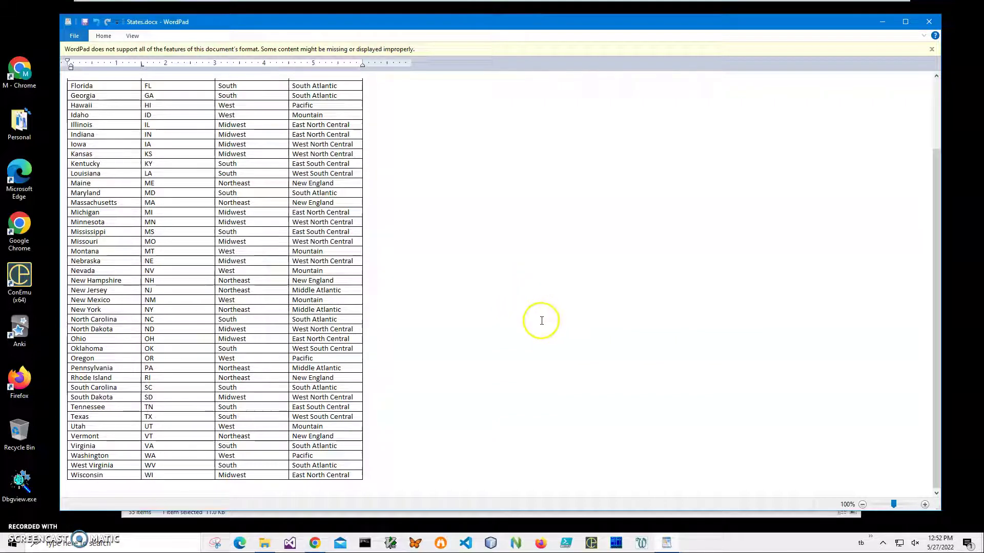
scroll(541, 321, "up", 3)
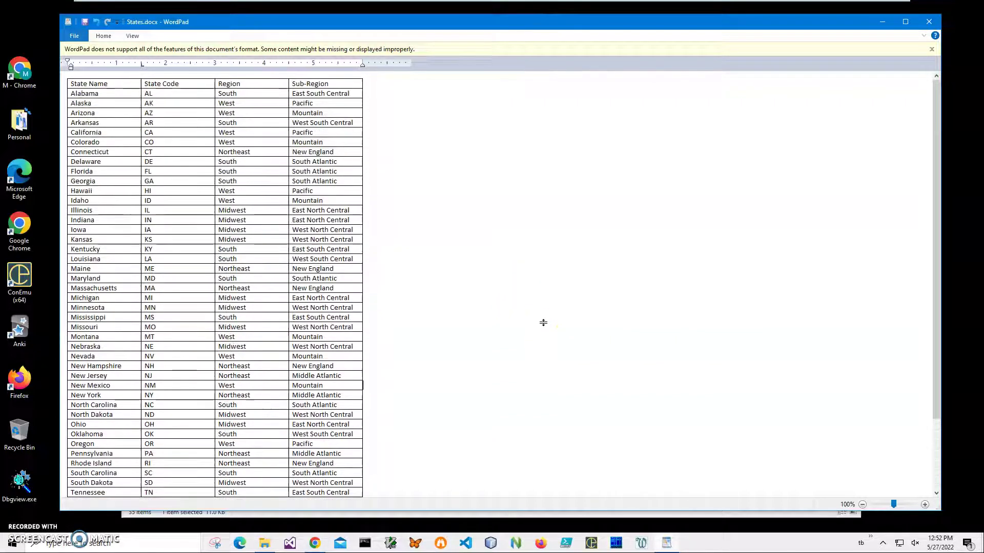
mouse_move(301, 34)
left_mouse_down()
mouse_move(694, 139)
mouse_move(708, 155)
mouse_move(599, 99)
mouse_move(346, 34)
mouse_move(315, 38)
left_mouse_up()
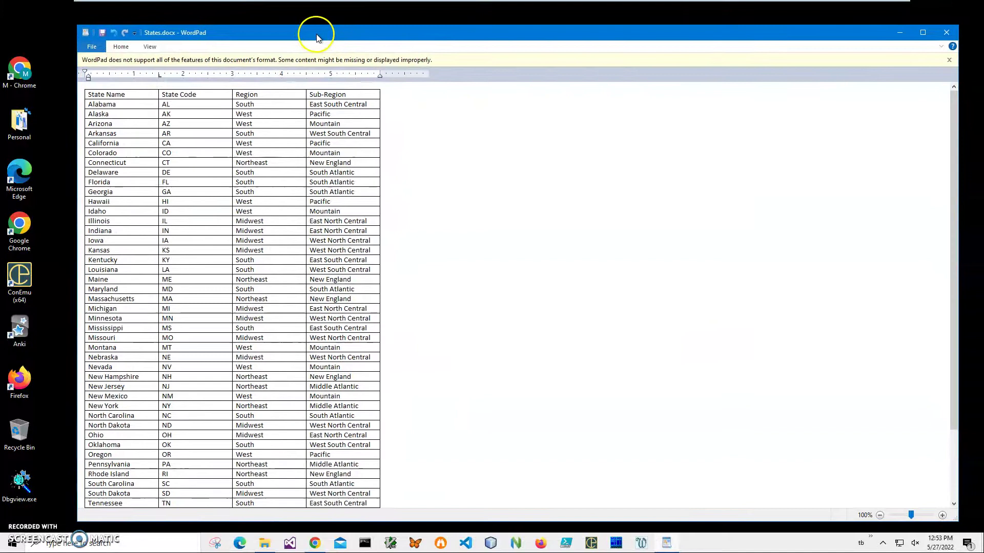
- Inspect the States table, selecting its header row and scrolling through the state, code, region and sub-region rows
left_click(77, 103)
left_click(123, 142)
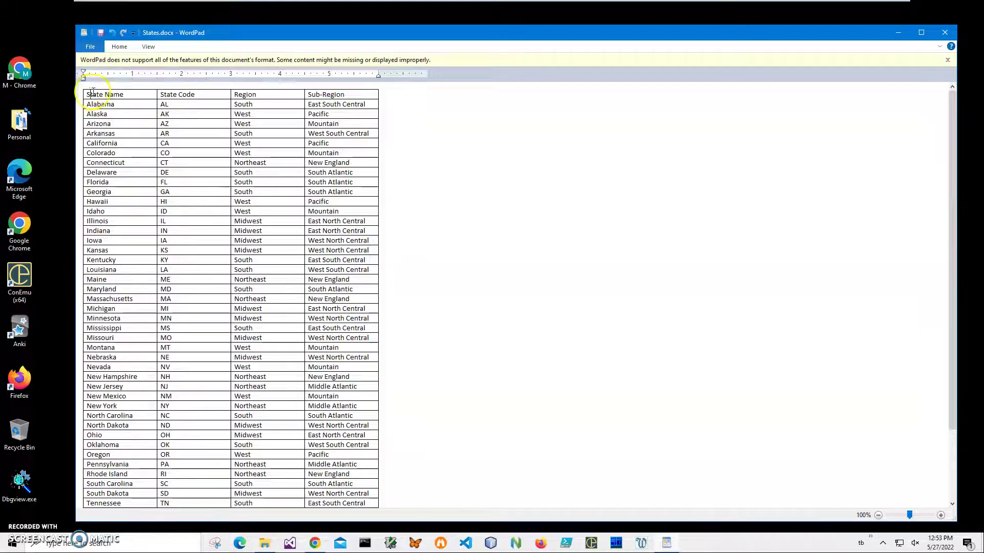
left_click_drag(85, 96, 353, 97)
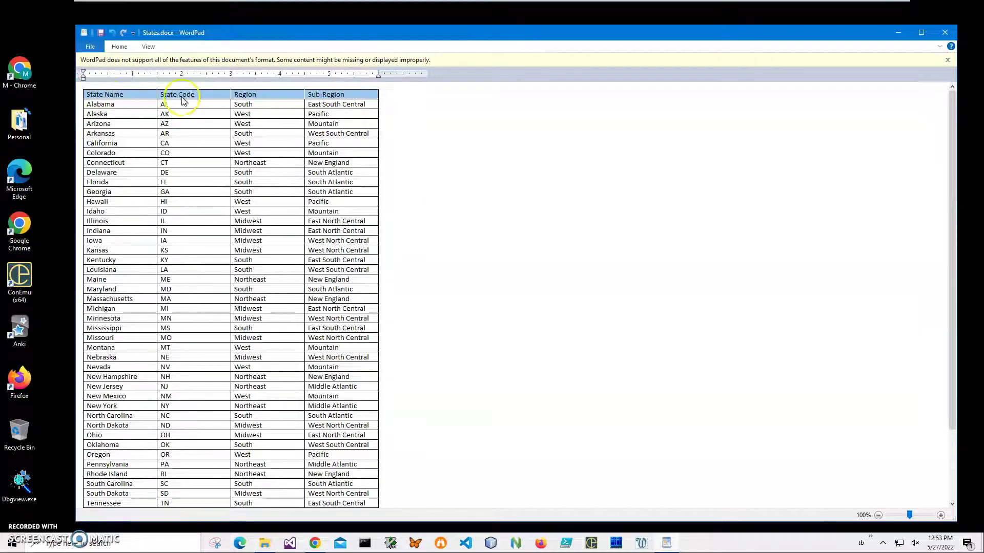
left_click(248, 96)
scroll(143, 175, "down", 3)
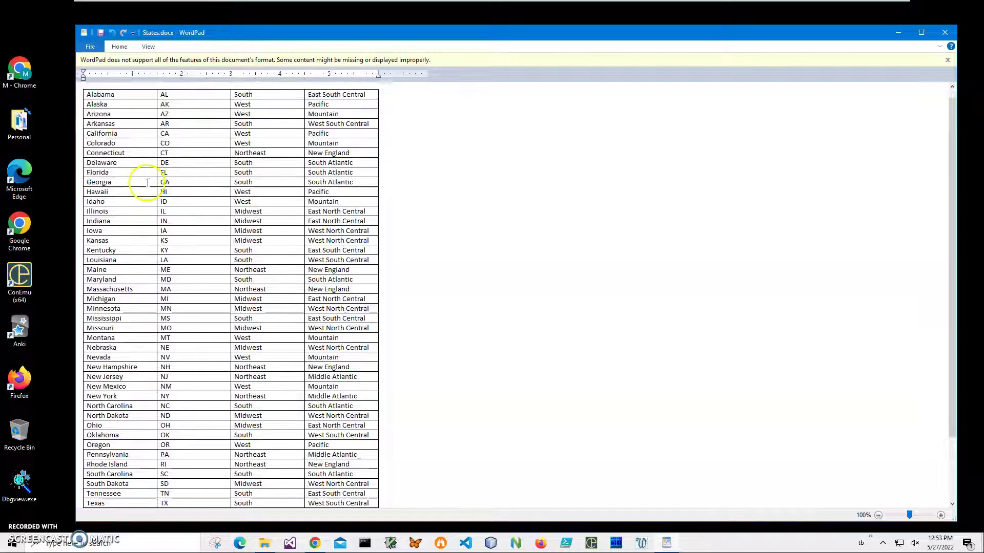
scroll(150, 180, "up", 3)
scroll(149, 180, "up", 1)
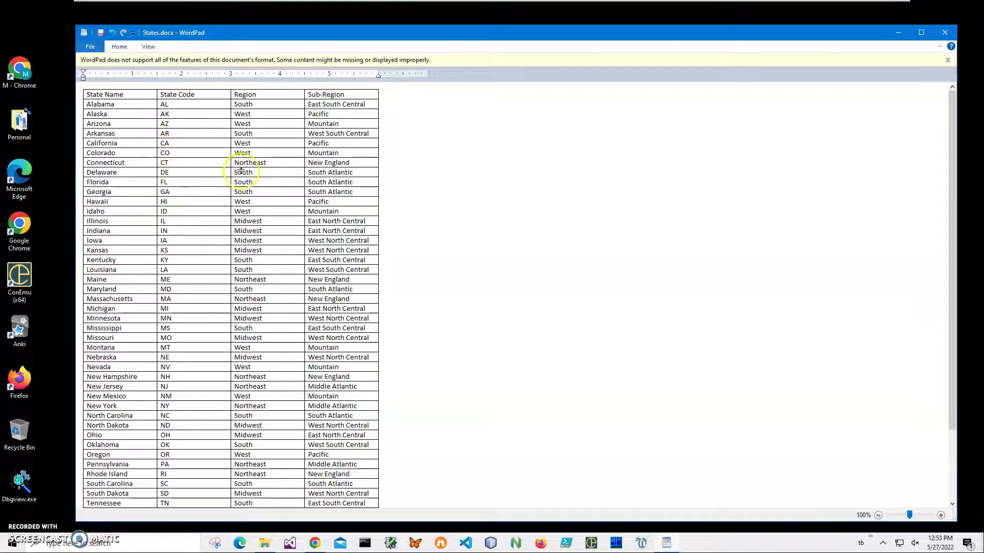
- Close States.docx without saving, then search whiterocksoftware.com for 'word table to xml'
left_click(945, 35)
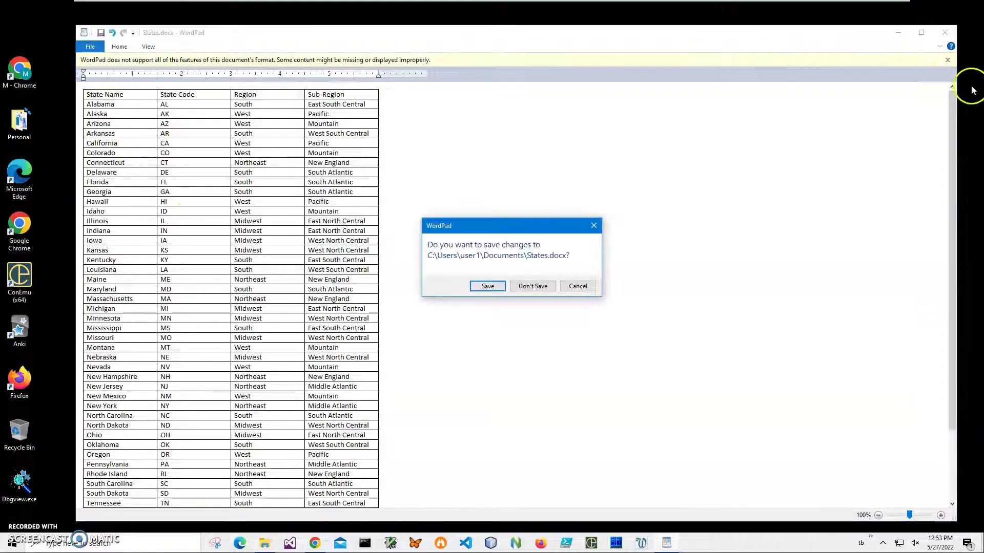
left_click(543, 289)
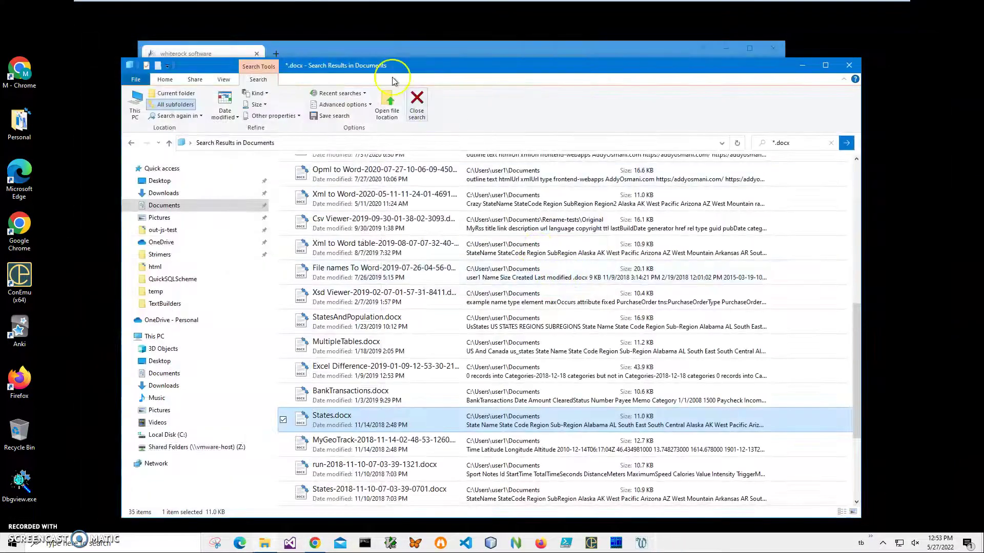
left_click(463, 51)
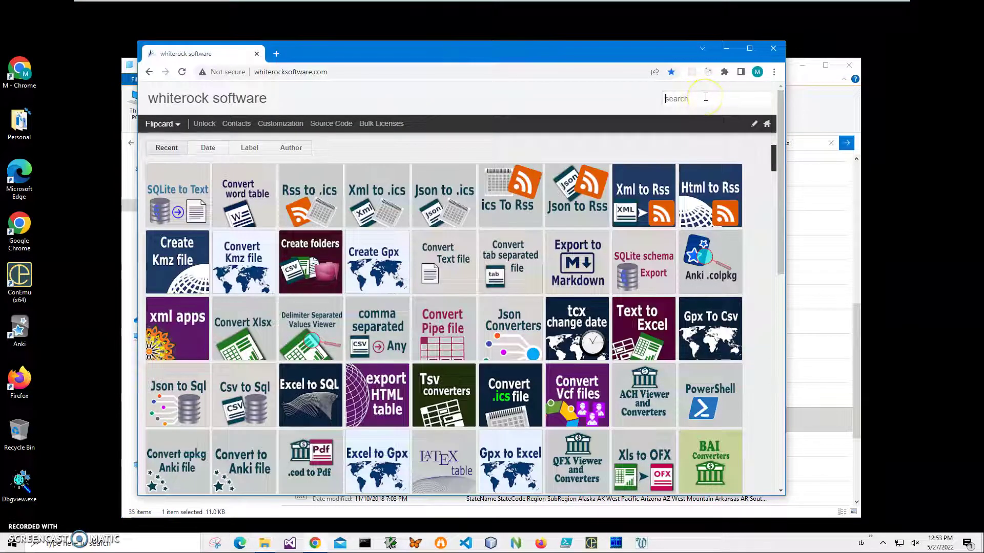
left_click(705, 97)
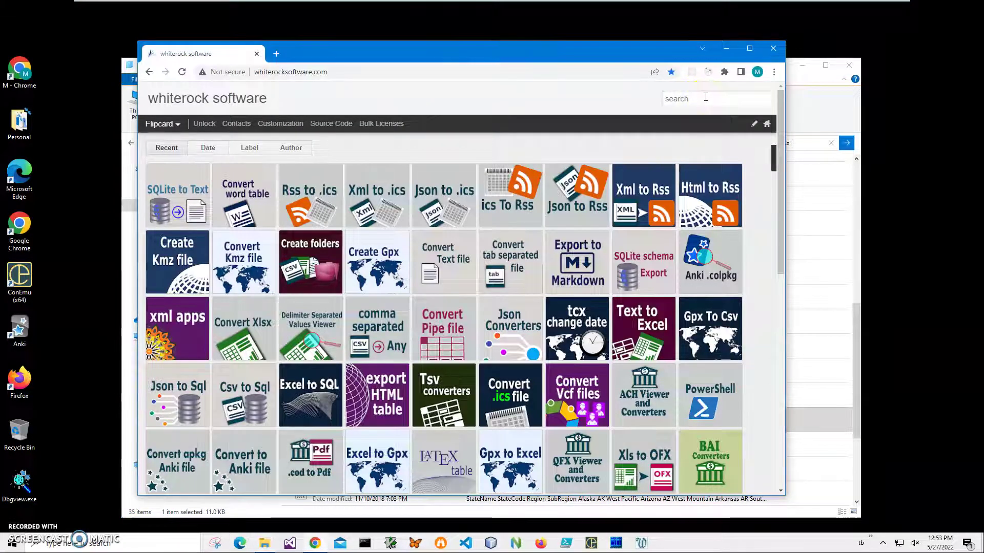
type("word tabl")
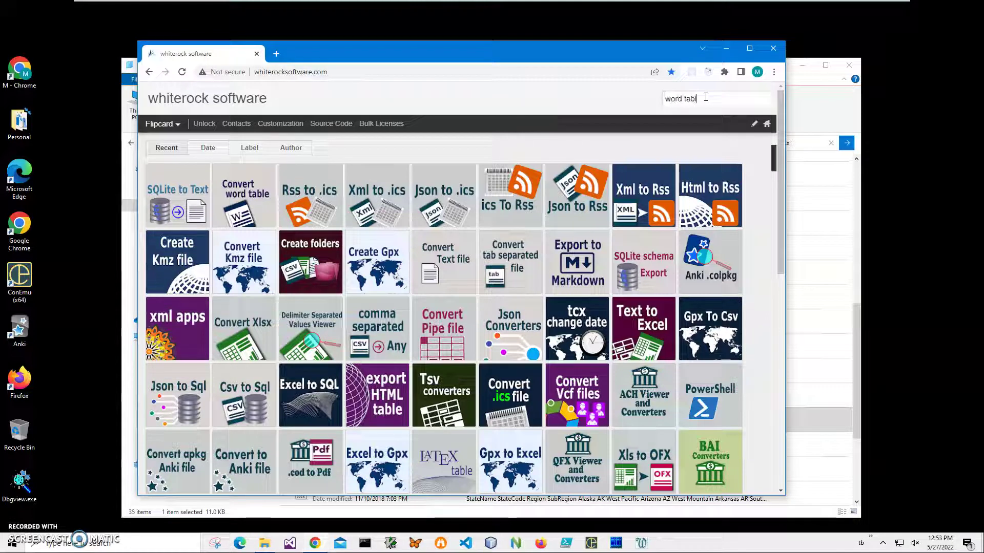
type("e to xml")
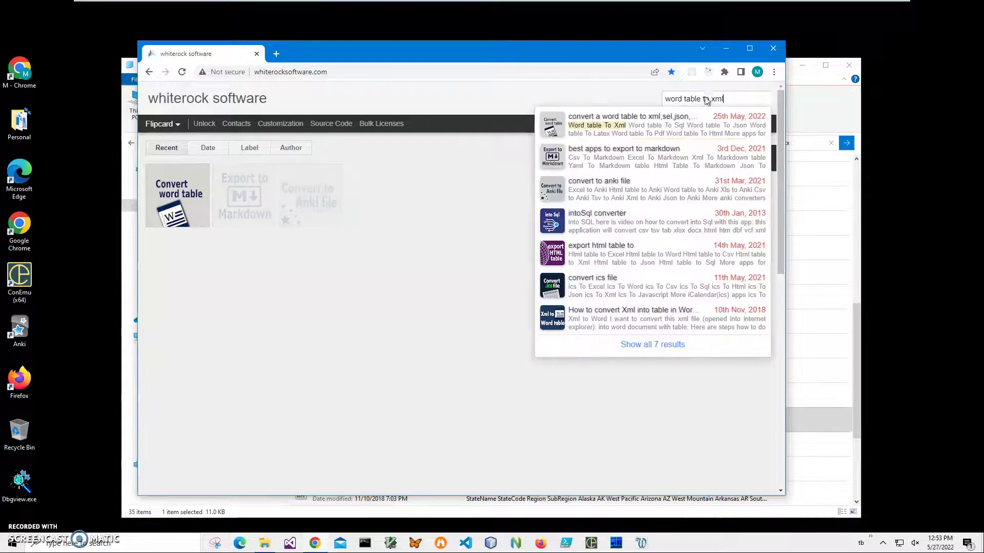
key("Return")
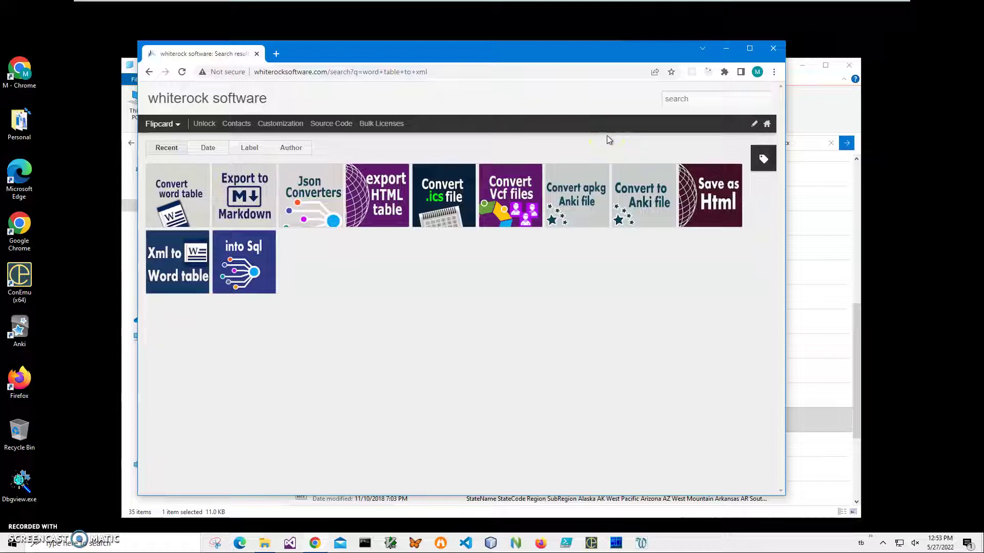
left_click(598, 140)
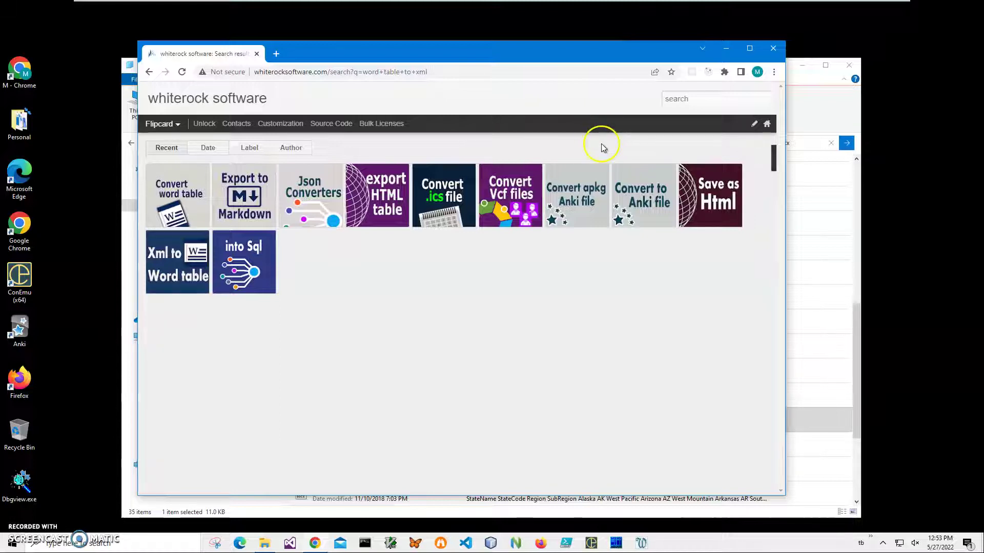
- Open the convert a word table article and download the Word table To Xml installer zip
left_click(180, 201)
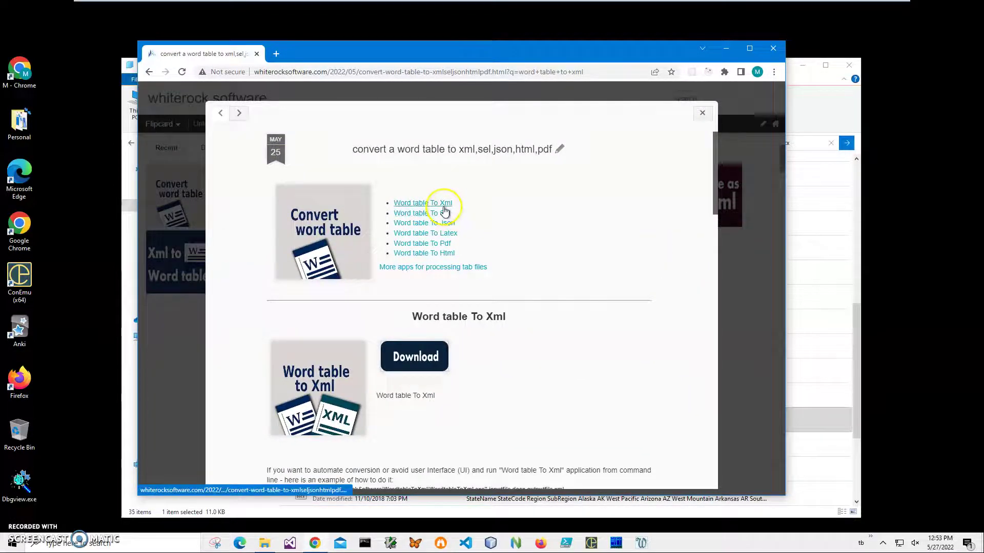
scroll(432, 315, "down", 2)
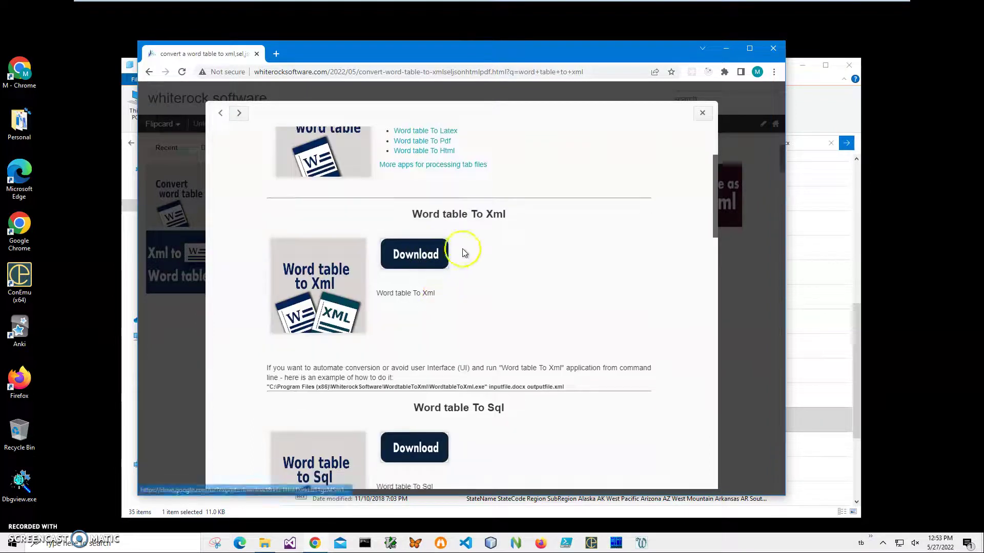
left_click(416, 253)
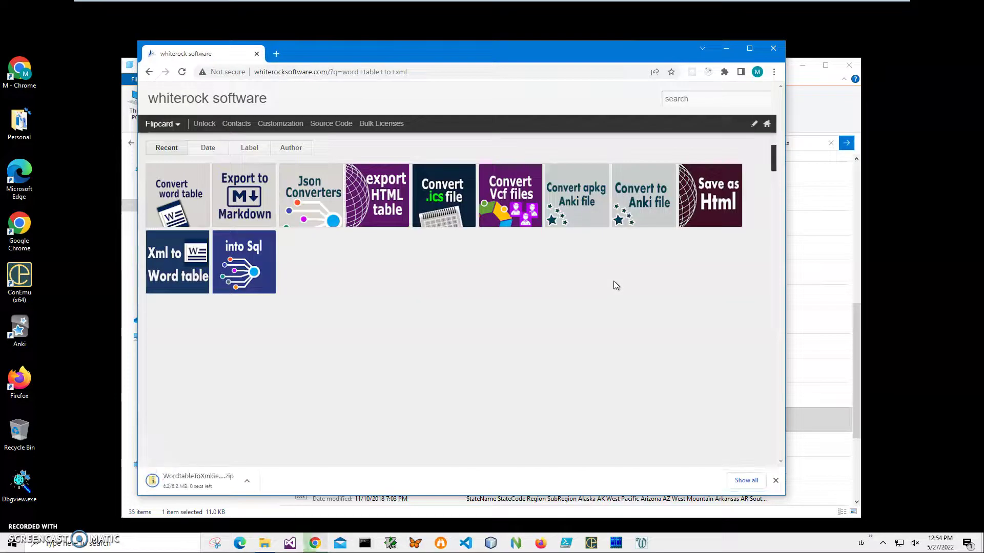
- Open the downloaded zip and launch WordtableToXmlSetup.msi, allowing the unrecognized installer to run anyway
left_click(214, 486)
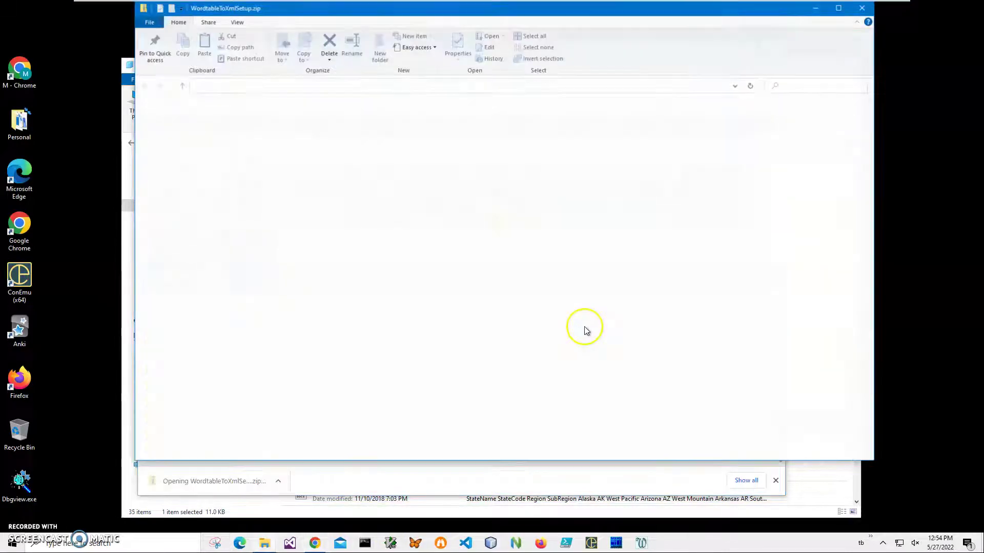
double_click(336, 123)
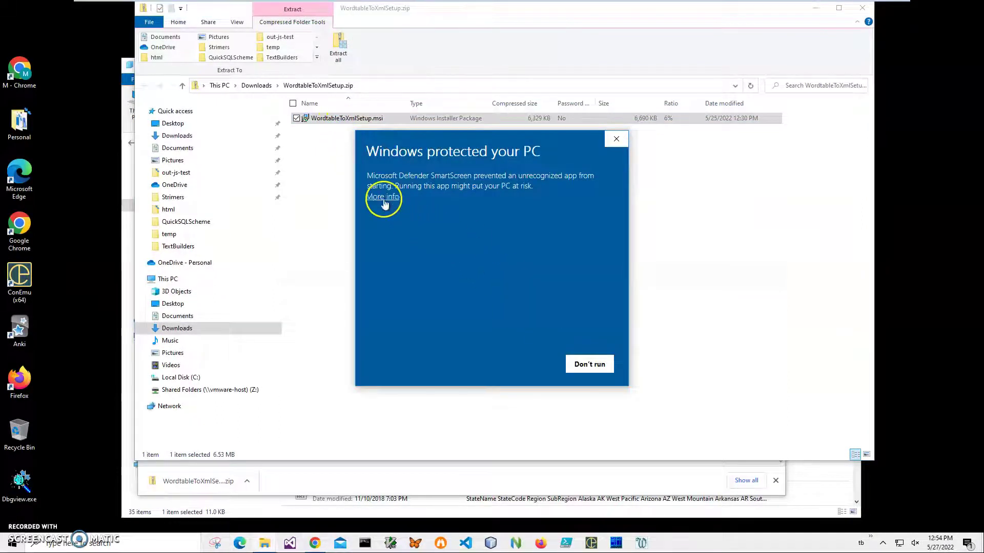
left_click(378, 195)
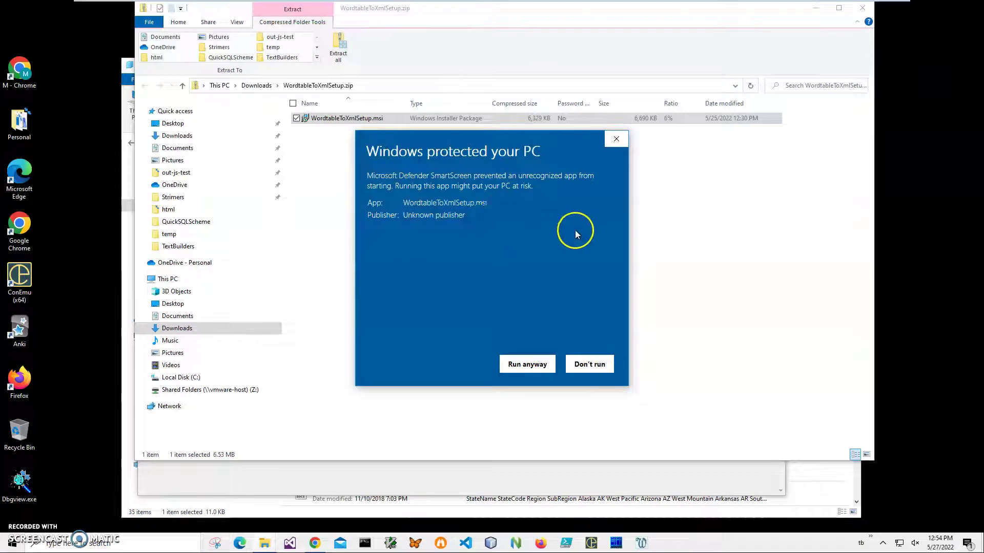
left_click_drag(492, 208, 362, 208)
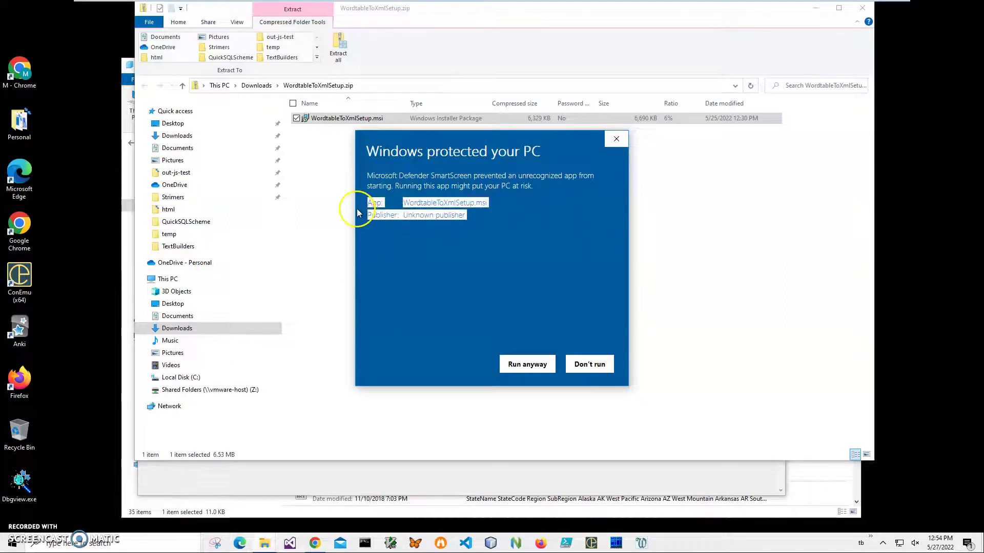
left_click(435, 238)
left_click(527, 363)
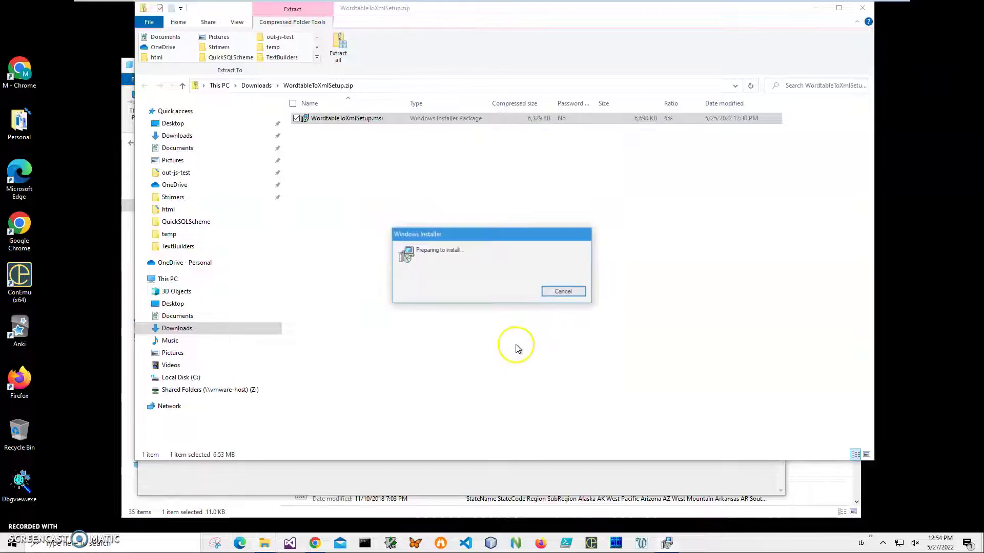
- Complete the setup wizard with administrator approval, then close the zip folder window
left_click(556, 350)
left_click(548, 351)
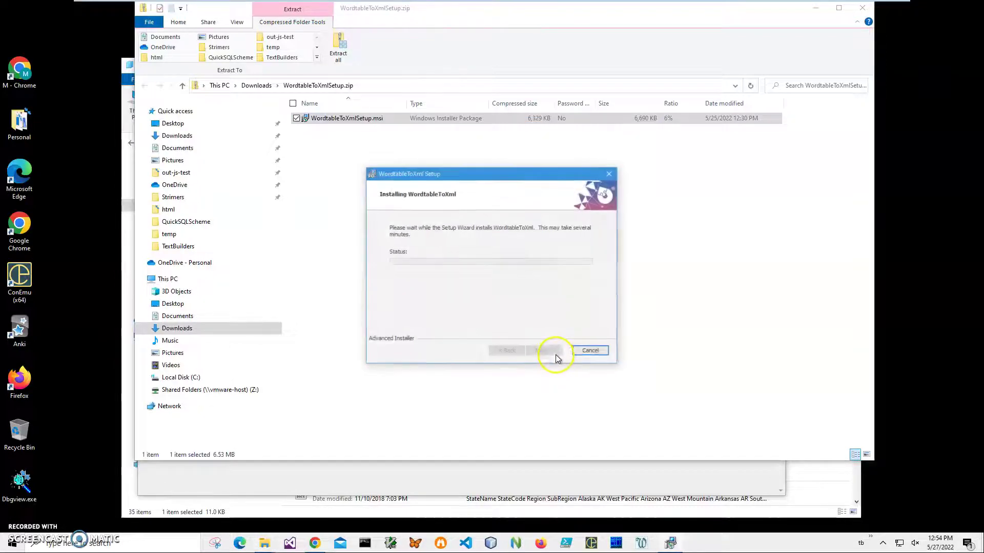
left_click(467, 357)
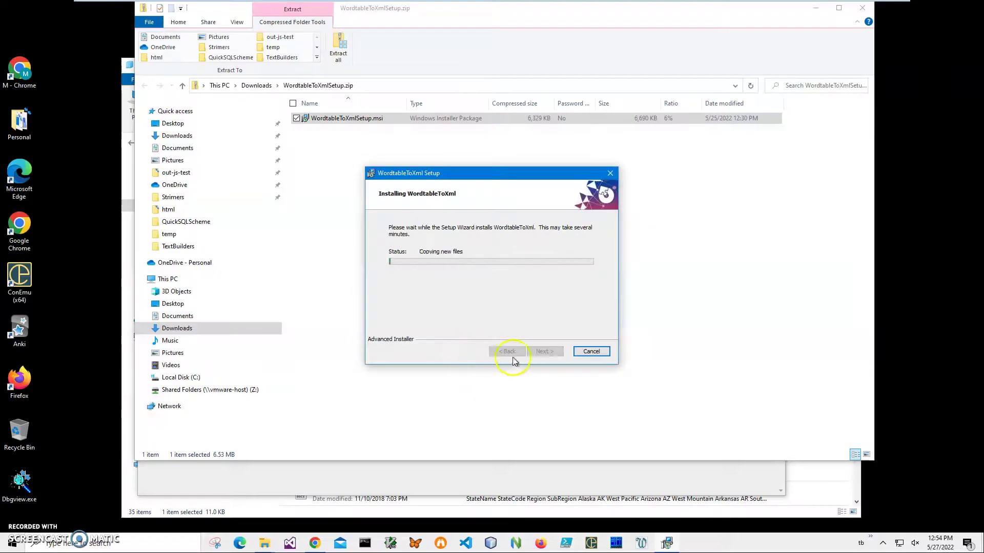
left_click(544, 351)
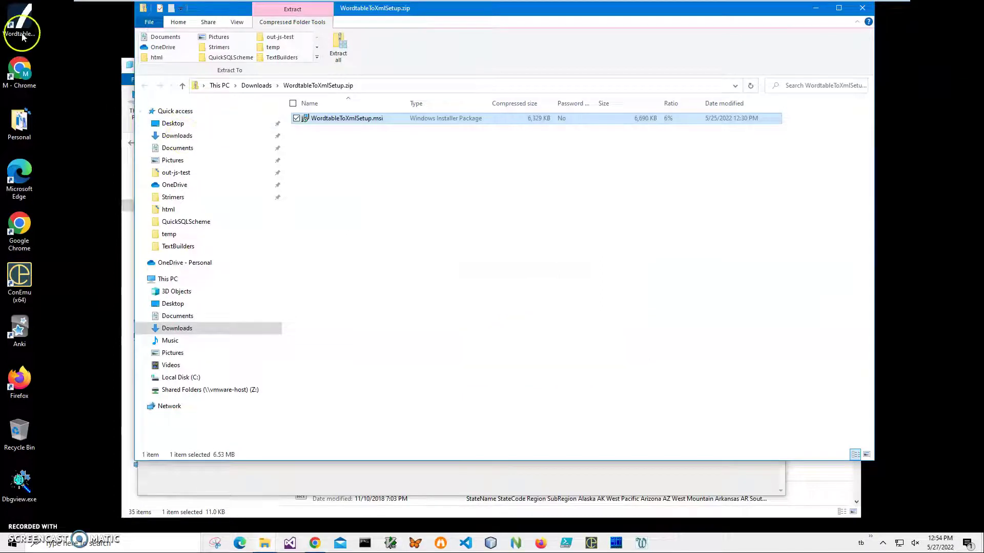
left_click(19, 28)
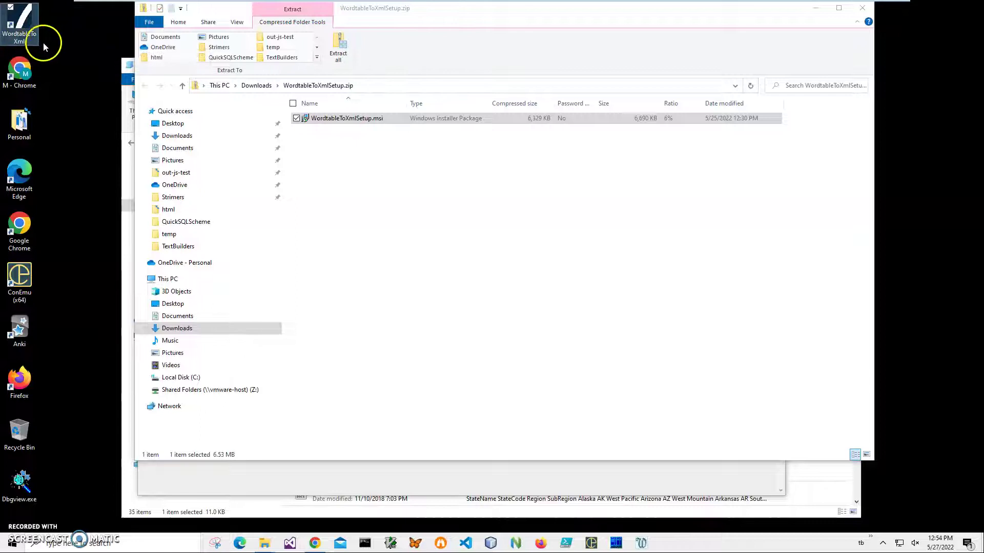
left_click(863, 7)
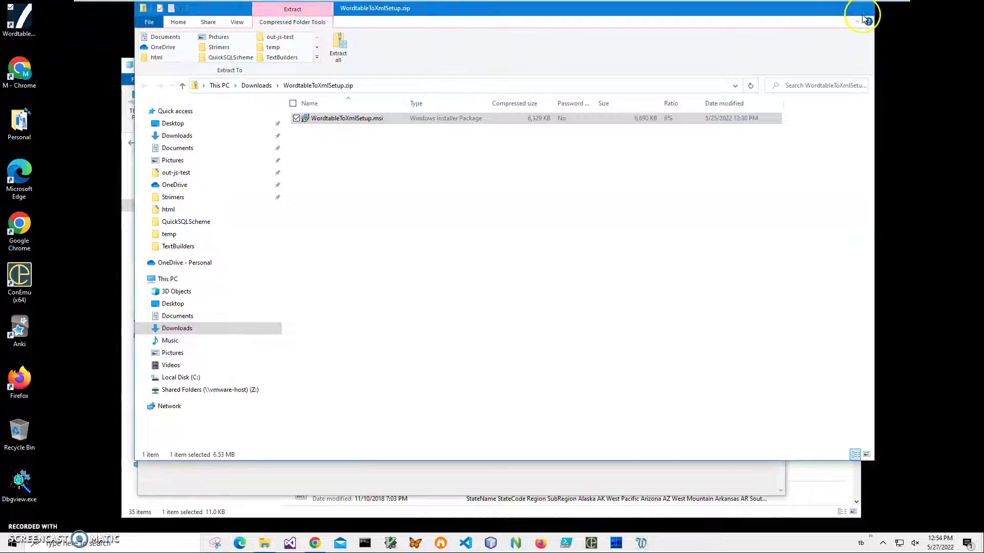
- Launch WordtableToXml from its desktop shortcut and load States.docx as the input Word file
left_click(775, 50)
left_click(803, 61)
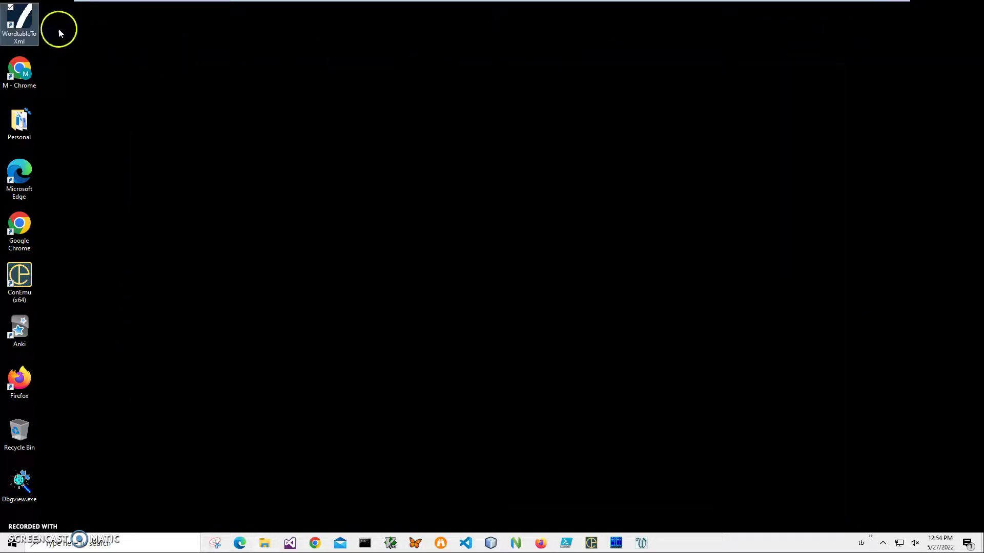
double_click(18, 24)
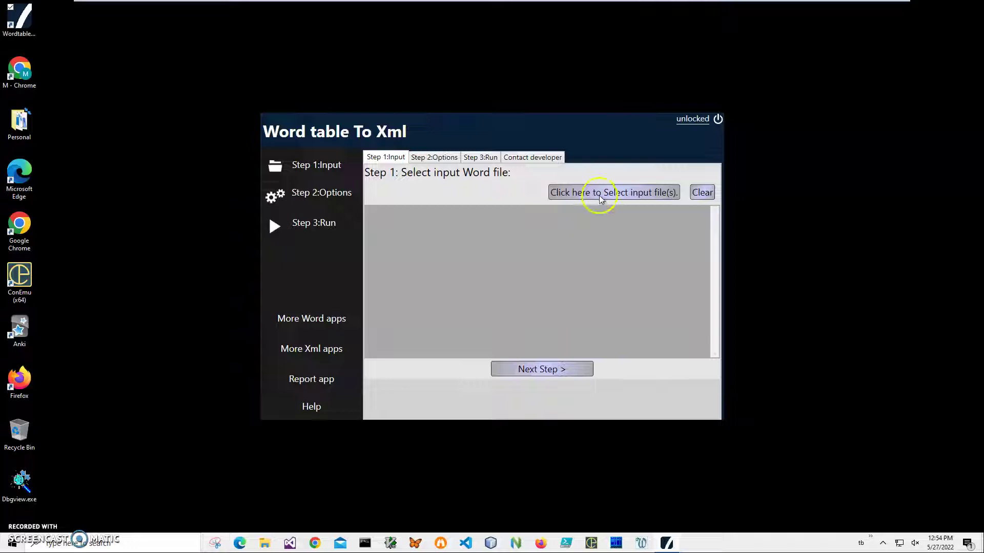
left_click(656, 199)
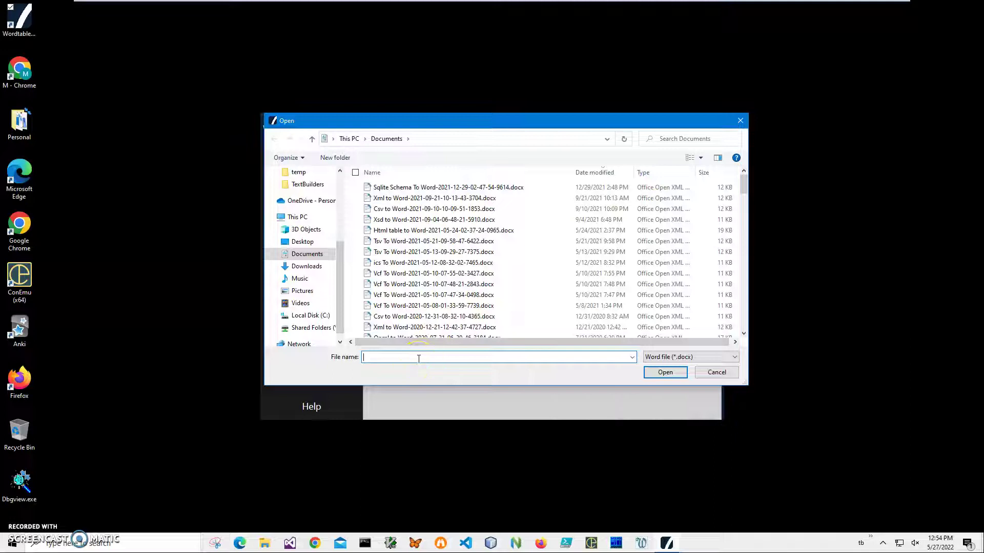
type("Statest")
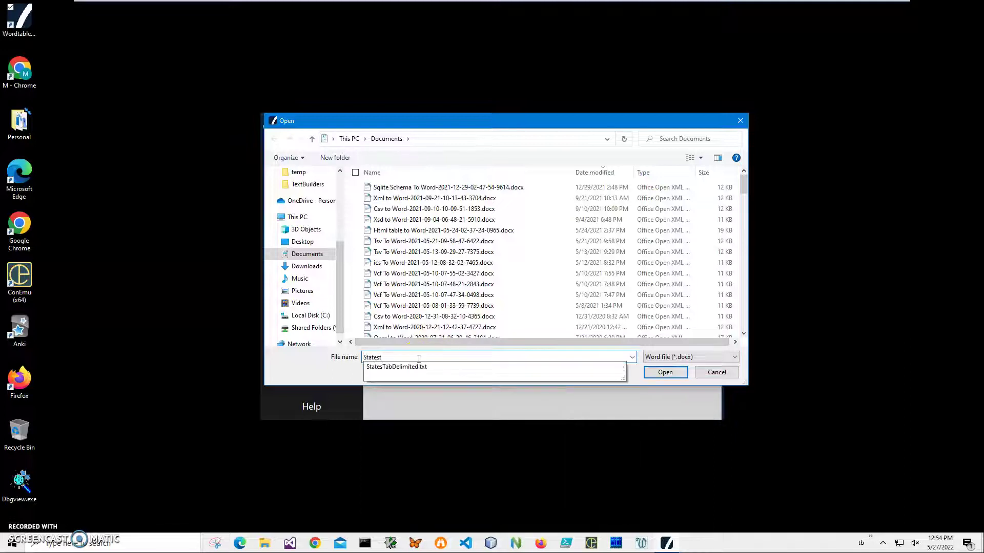
key("BackSpace")
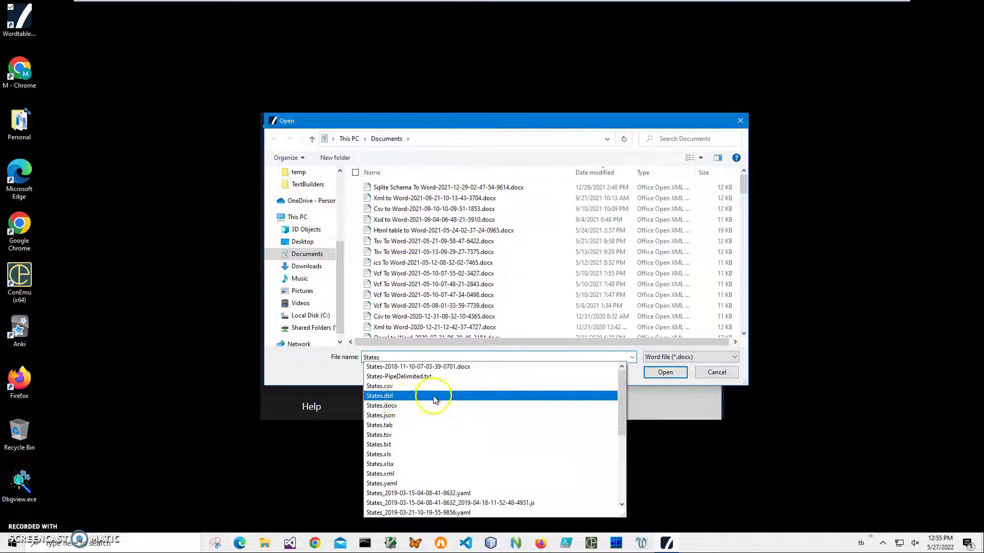
left_click(405, 405)
left_click(667, 375)
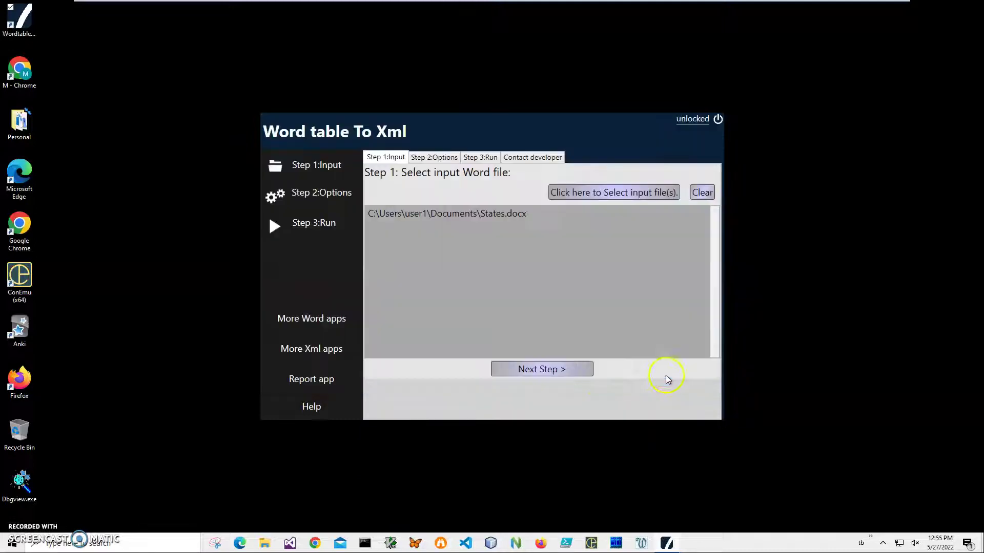
- Advance to Step 3:Run and preview the generated States XML, scrolling down to Delaware
left_click(559, 372)
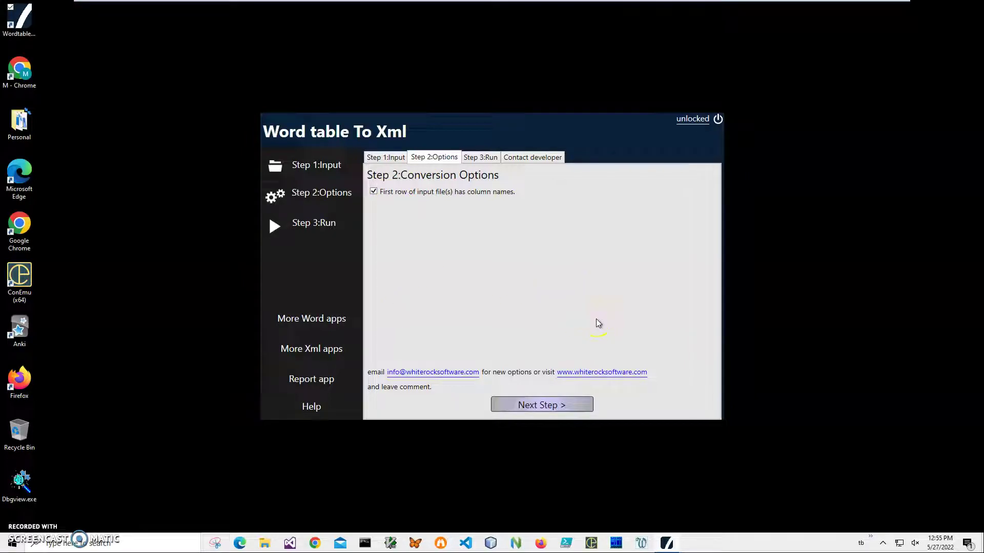
left_click(542, 405)
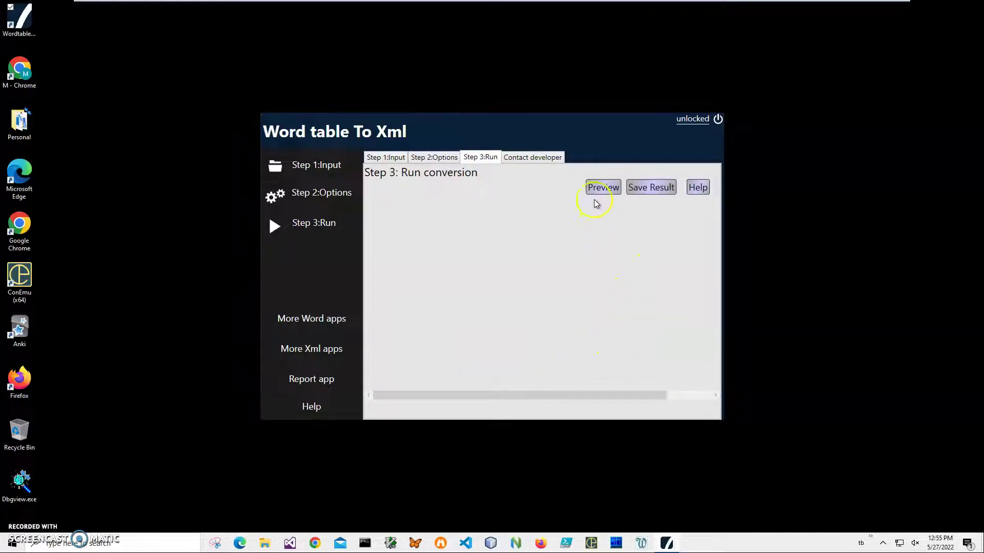
left_click(598, 189)
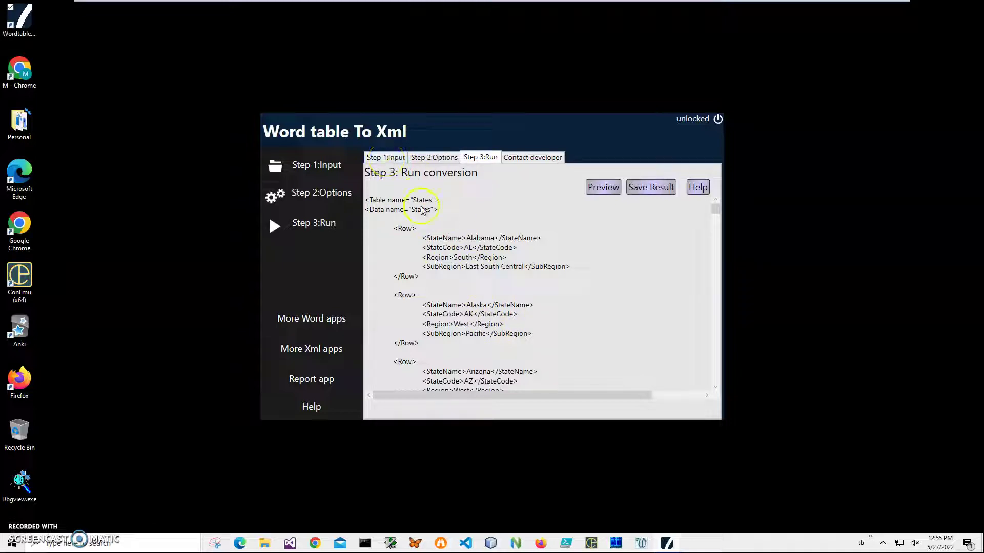
left_click(540, 298)
left_click(567, 287)
left_click_drag(718, 209, 717, 235)
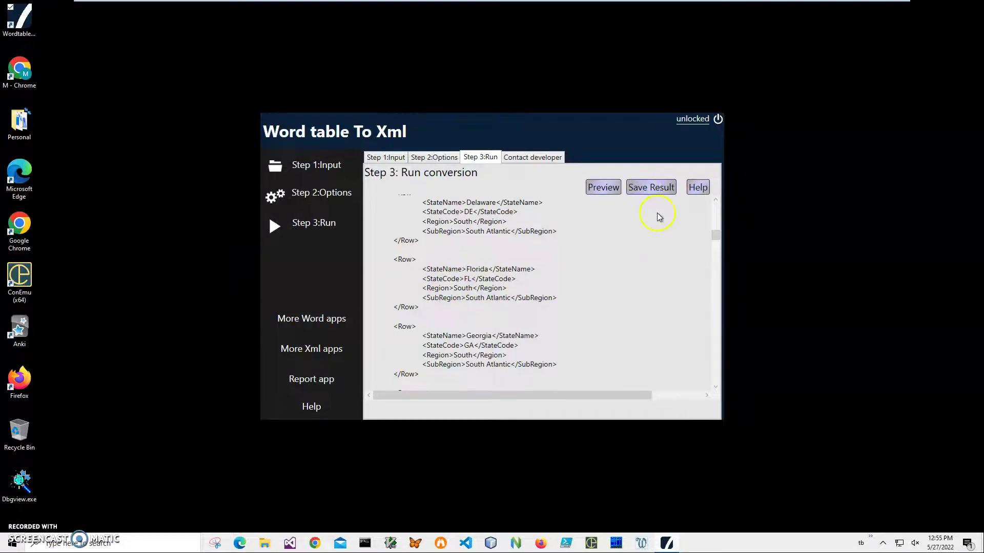
- Save the XML result under its default name and select the new file in File Explorer's recent files
left_click(660, 188)
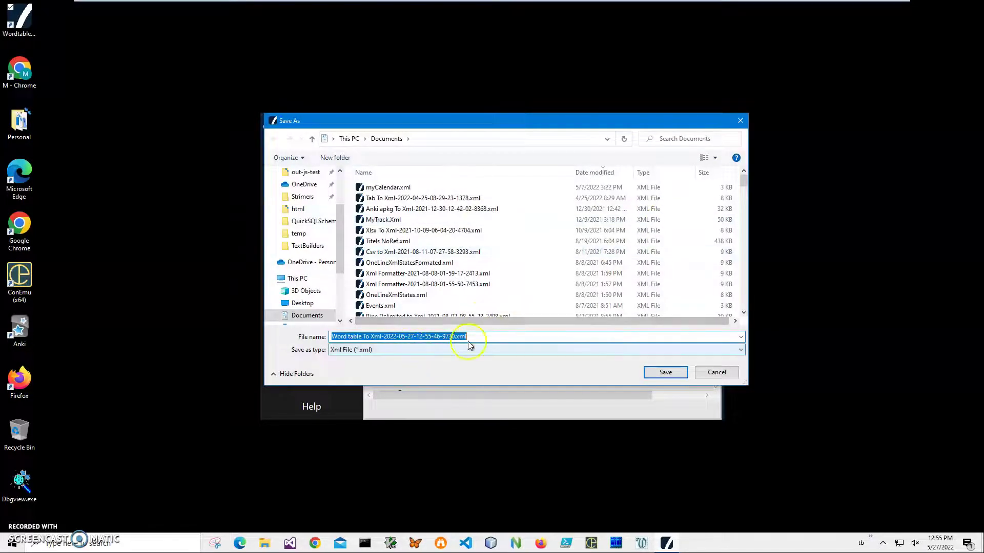
left_click(665, 370)
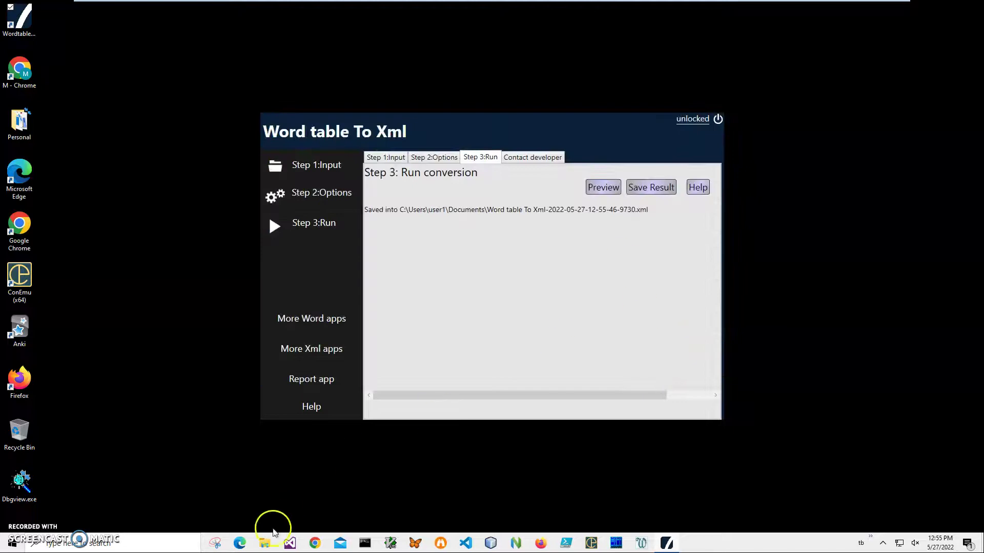
left_click(264, 542)
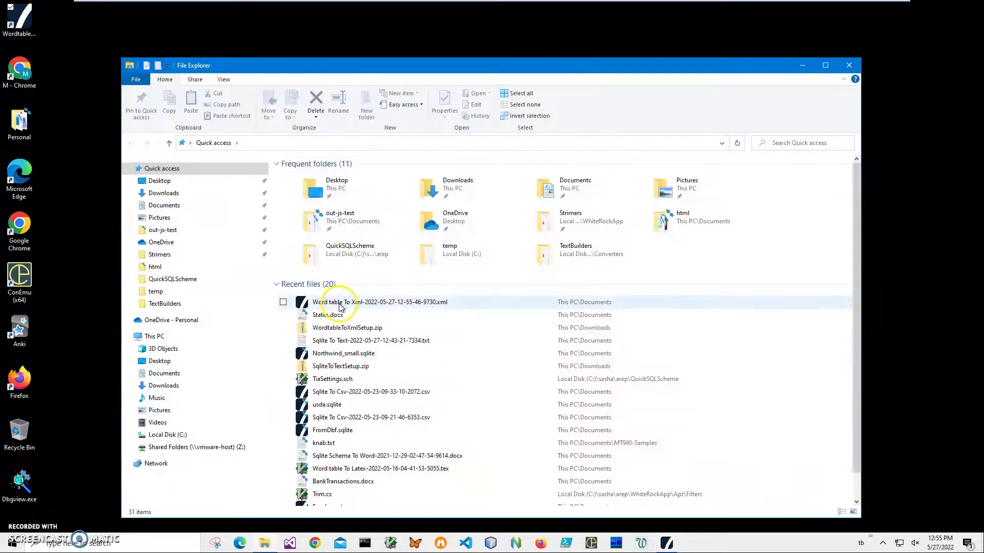
right_click(341, 303)
left_click(433, 320)
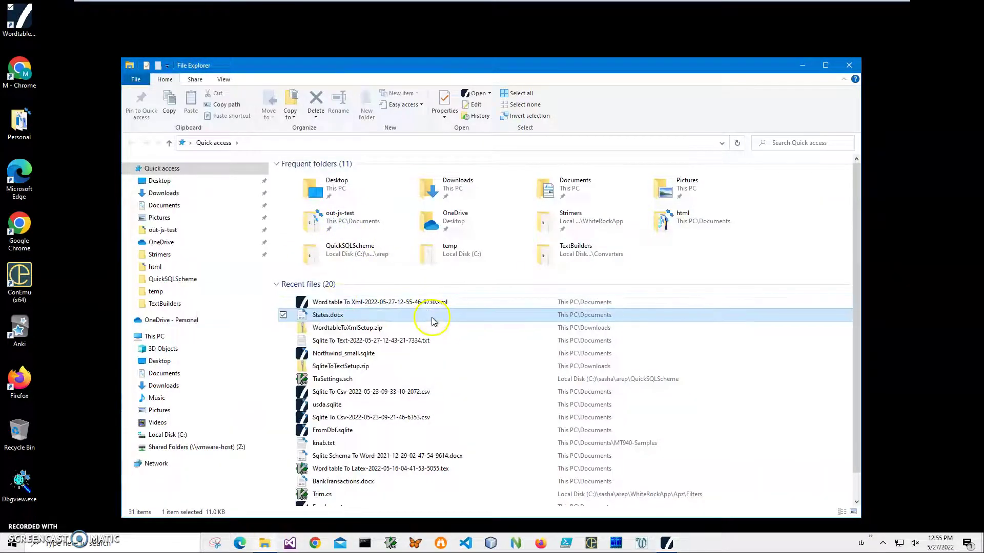
left_click(432, 301)
- Open the saved XML in XmlViewer, scroll the state records to Iowa, and check the Export tab
double_click(432, 302)
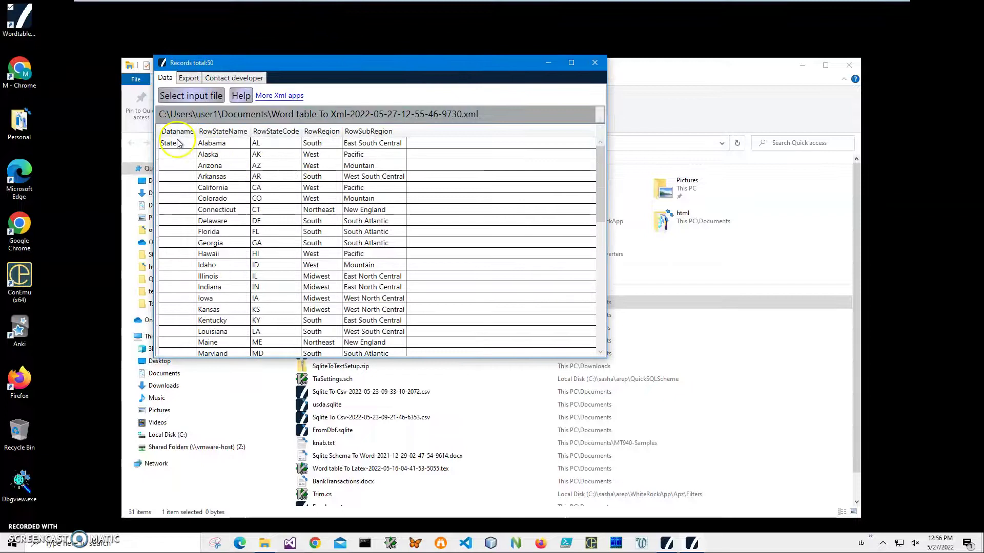
left_click_drag(241, 205, 236, 300)
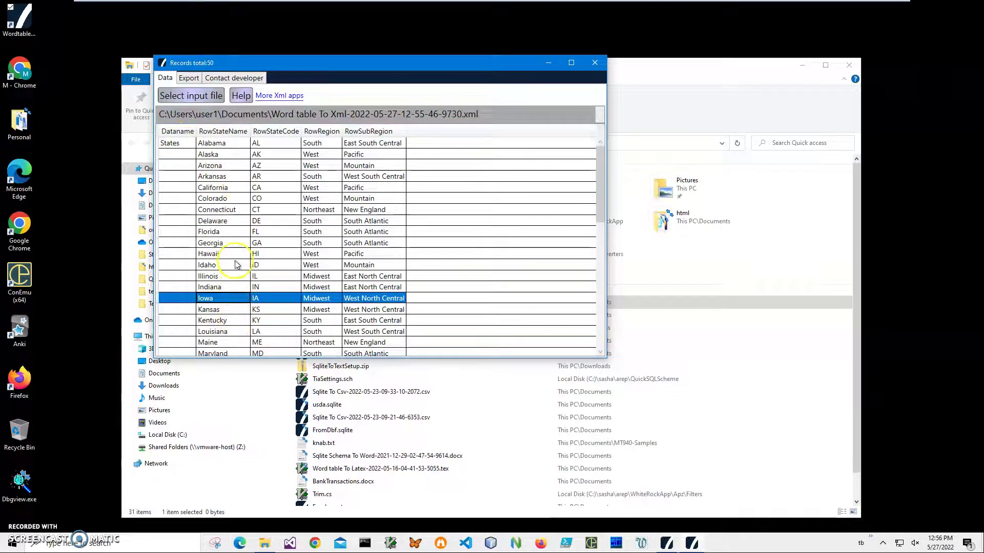
left_click(188, 78)
left_click(165, 78)
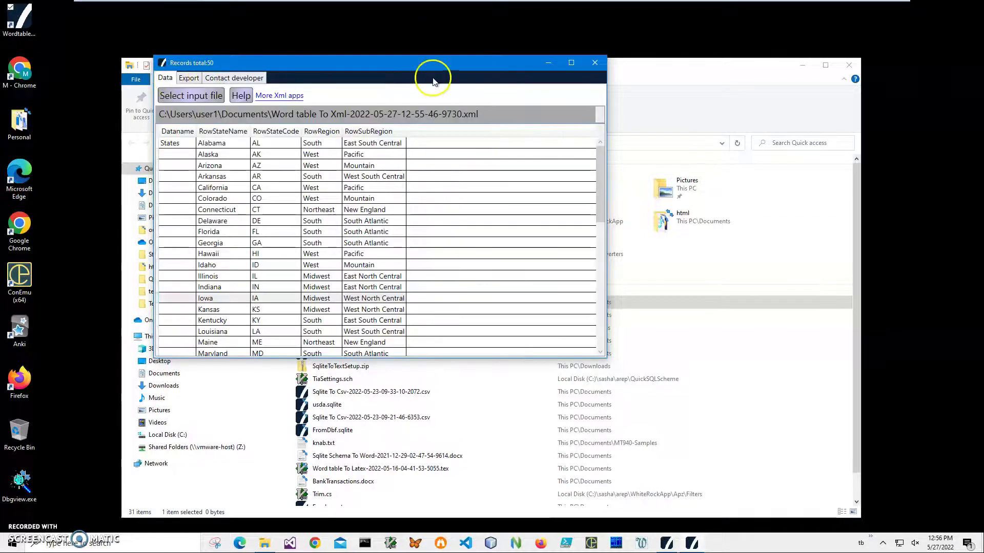
- Close XmlViewer and open the saved XML file in the web browser via Open with
left_click(600, 66)
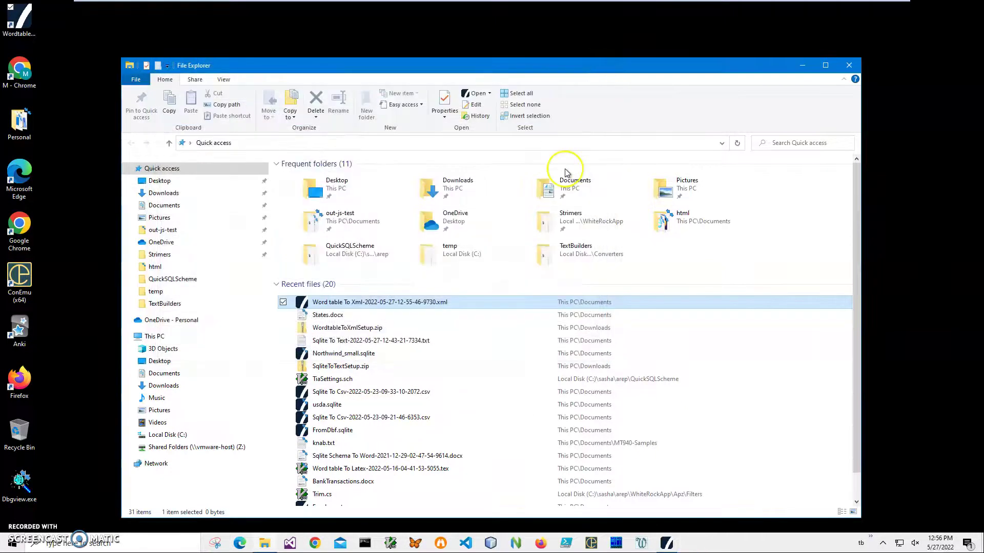
right_click(347, 306)
mouse_move(287, 395)
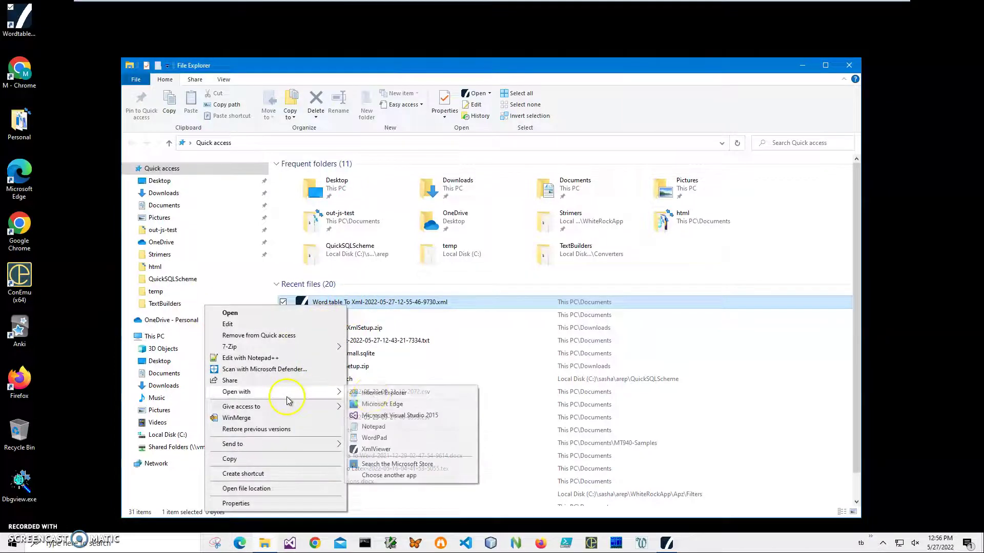
left_click(379, 393)
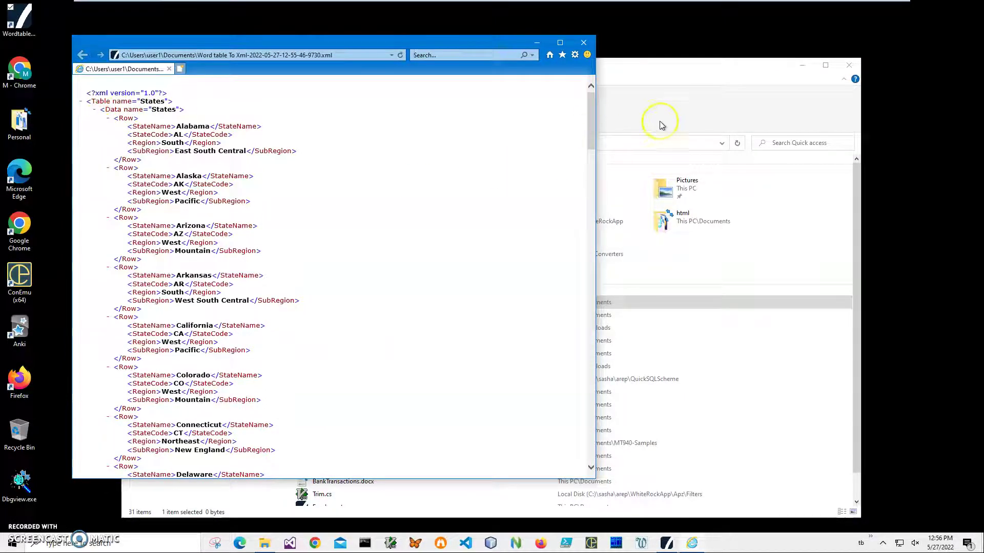
left_click(650, 100)
- Open the saved XML file in Notepad and scroll through its Row markup
right_click(385, 306)
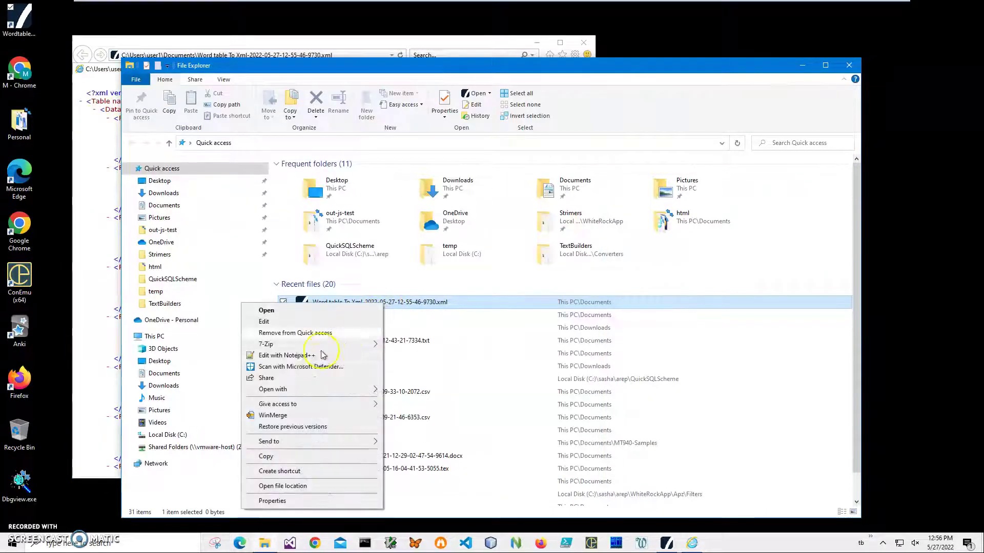
mouse_move(307, 390)
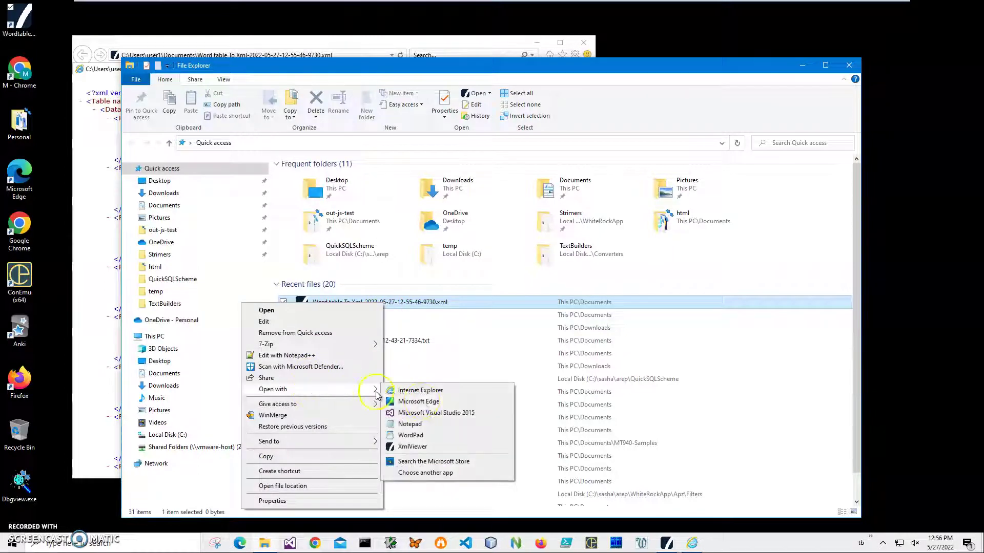
left_click(410, 425)
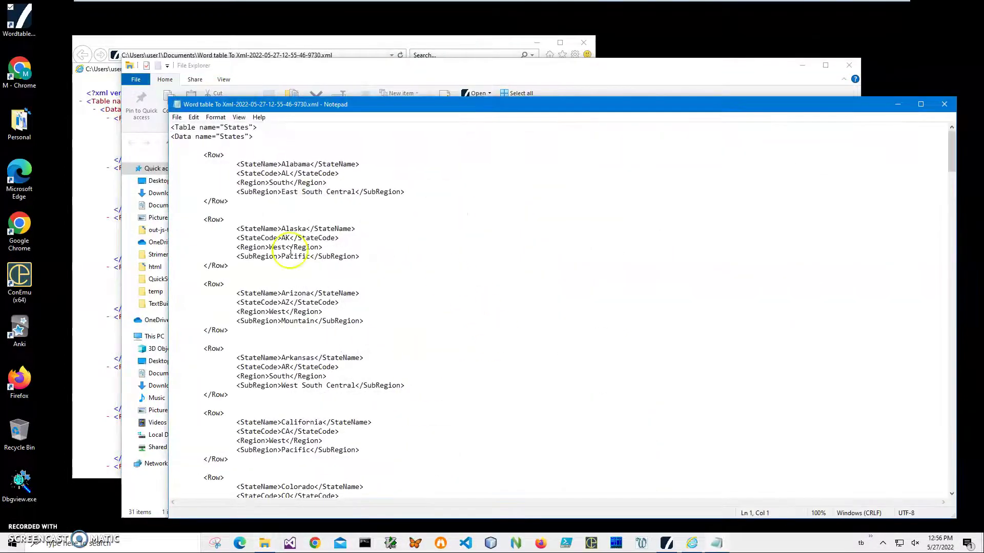
scroll(294, 279, "down", 8)
scroll(294, 279, "down", 4)
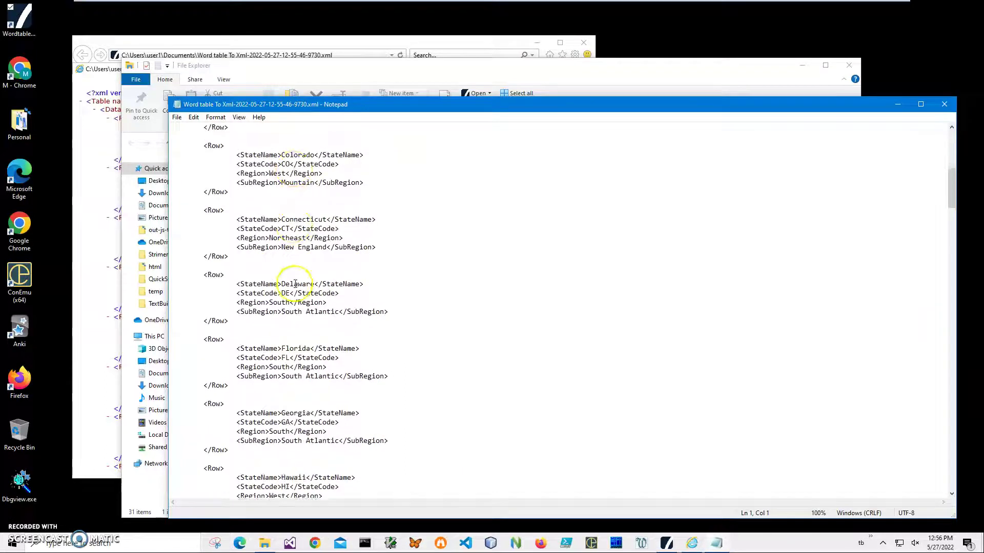
scroll(302, 287, "up", 12)
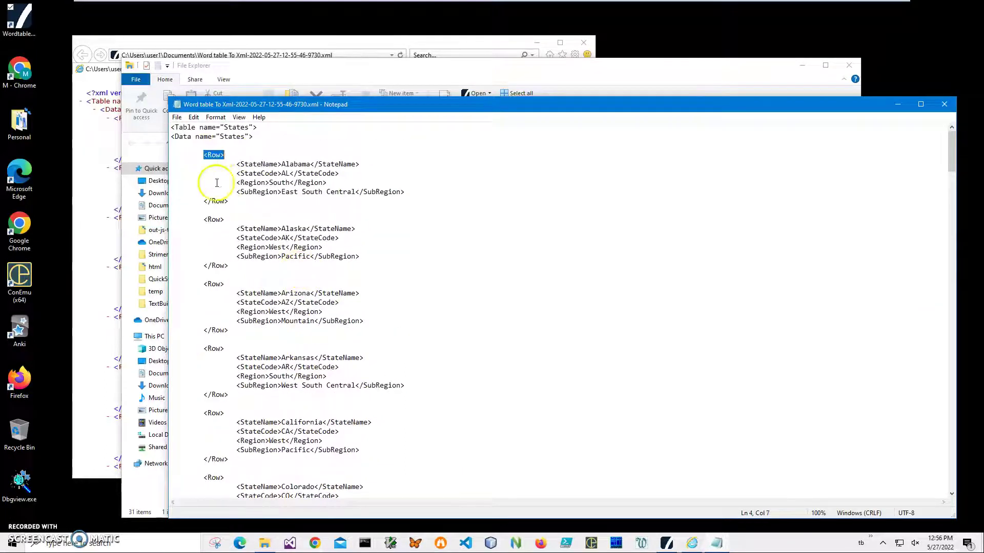
- Select lines of the Alabama row, including its StateName element, to inspect the markup
left_click_drag(205, 192, 261, 199)
left_click(239, 219)
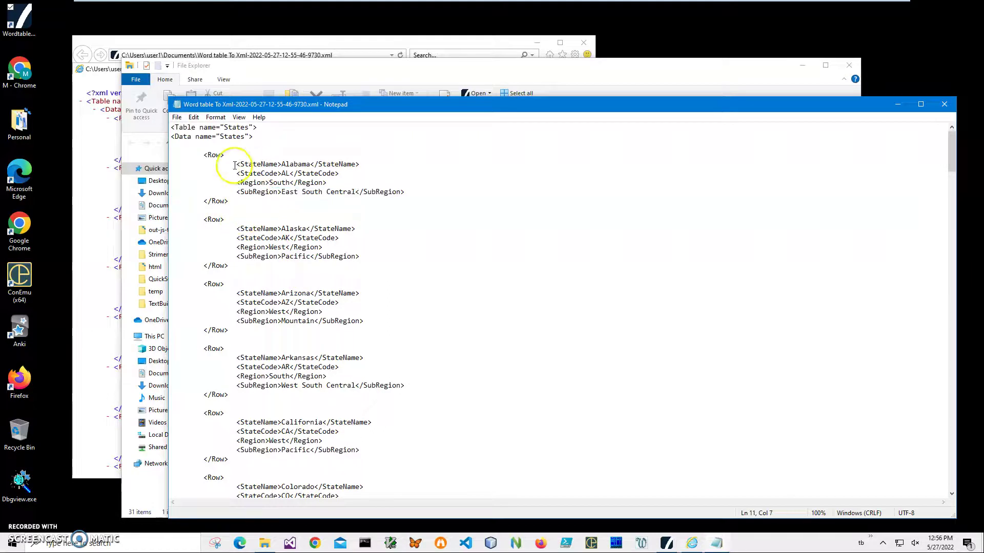
left_click_drag(235, 165, 413, 191)
left_click(302, 174)
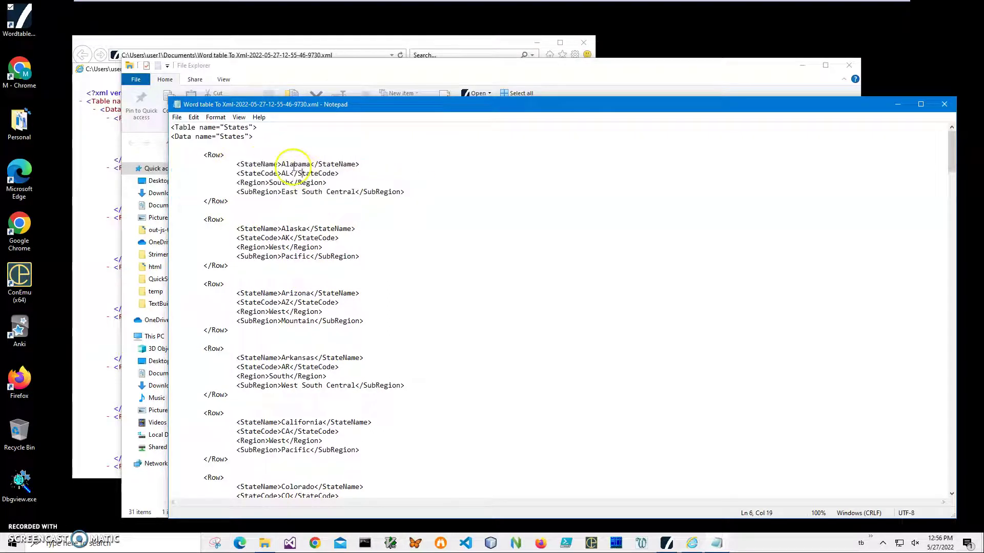
double_click(294, 165)
left_click(332, 200)
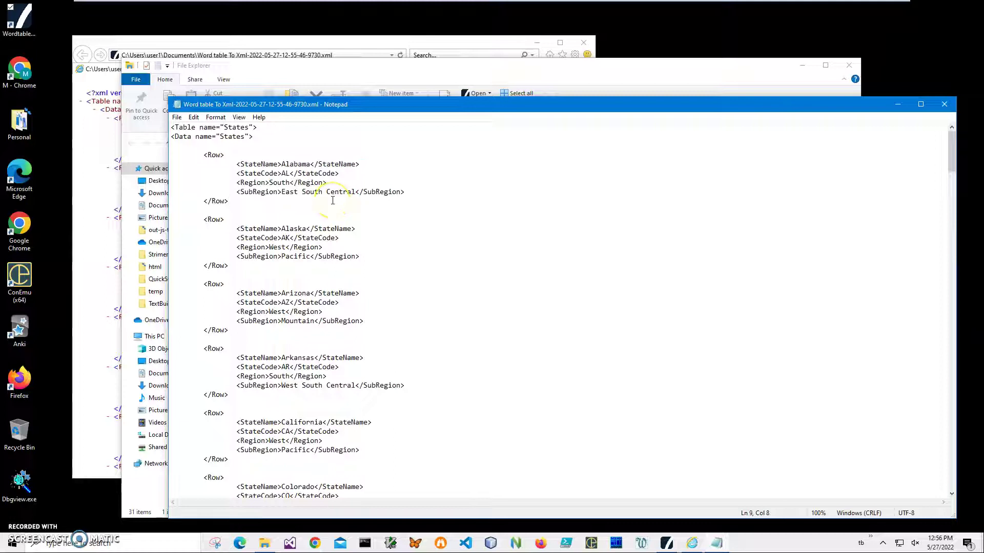